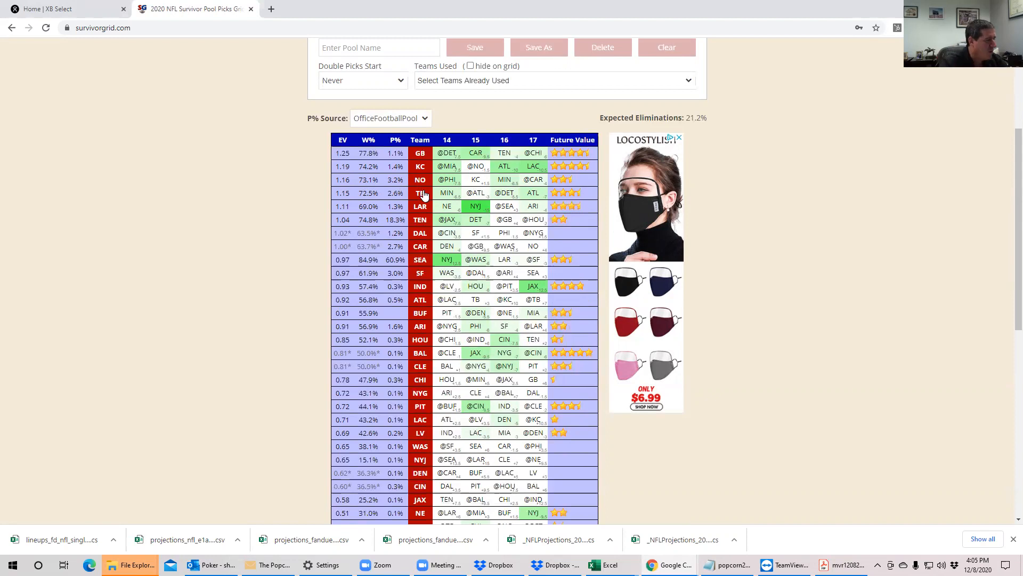
# Step: Sort the survivor grid by the week 16 matchups, bringing KC, HOU, BAL and CLE to the top
pyautogui.click(511, 142)
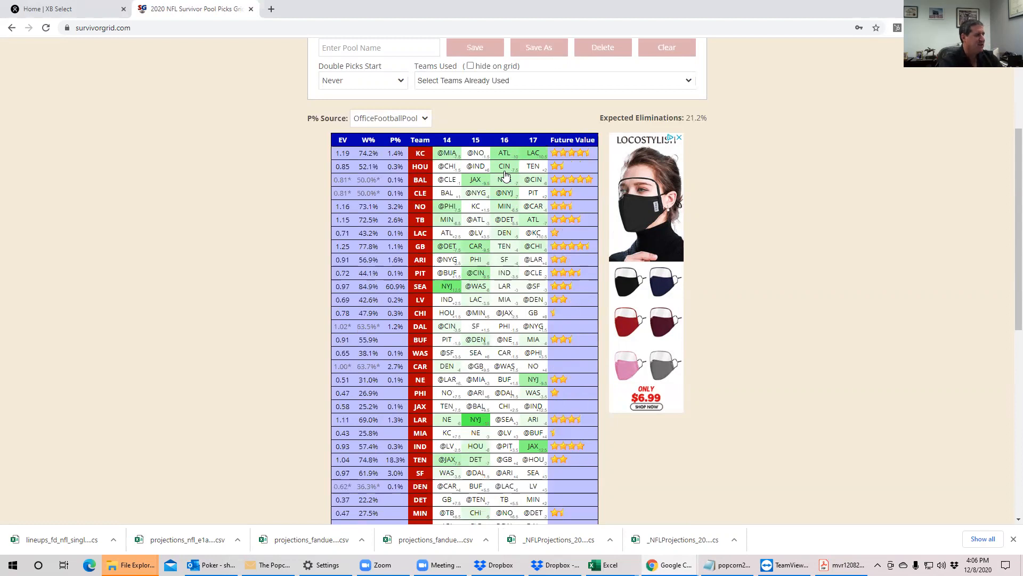
# Step: Sort by week 14, then re-sort by EV so Green Bay's 1.25 leads with Kansas City next
pyautogui.click(446, 142)
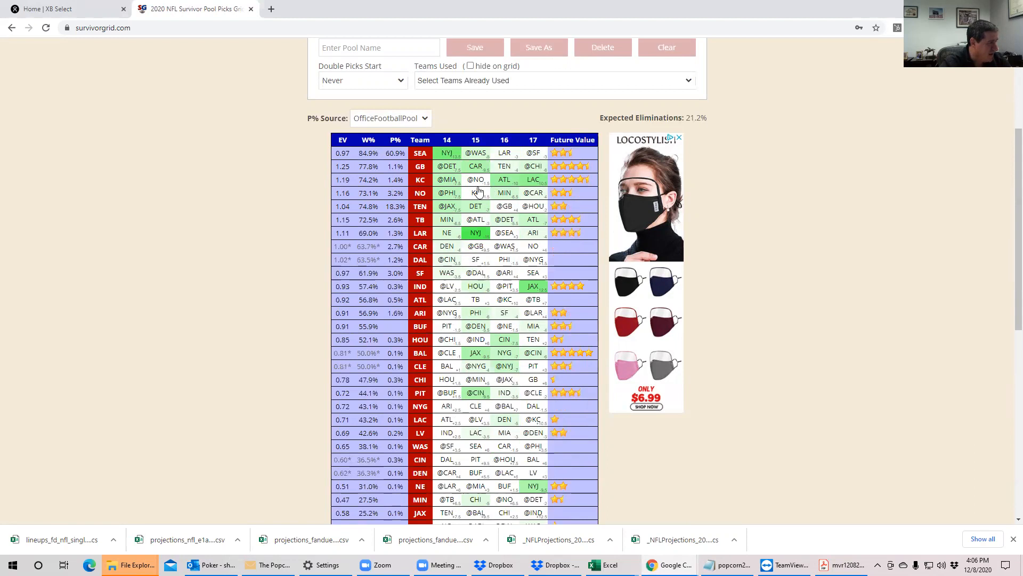
pyautogui.click(343, 141)
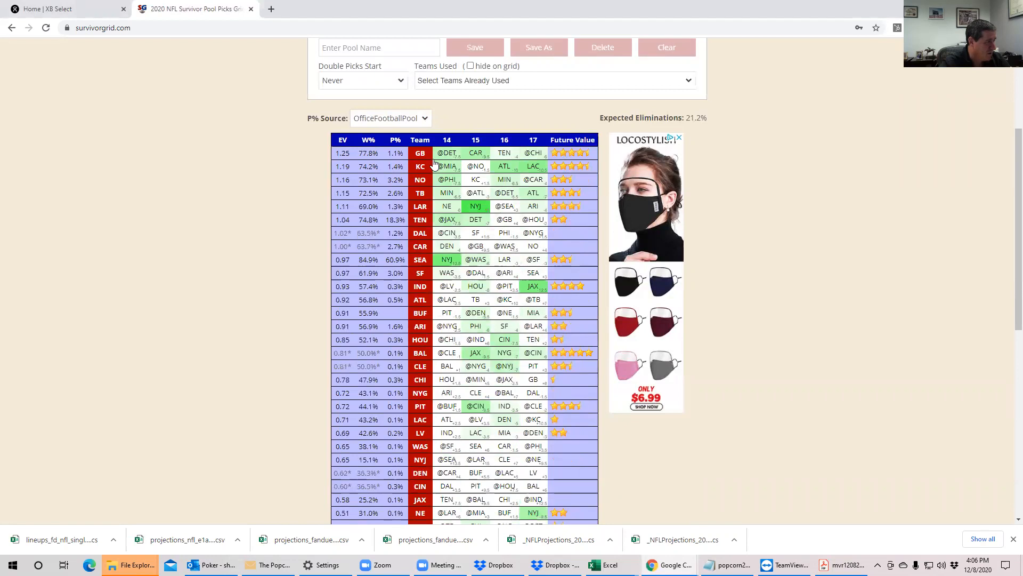
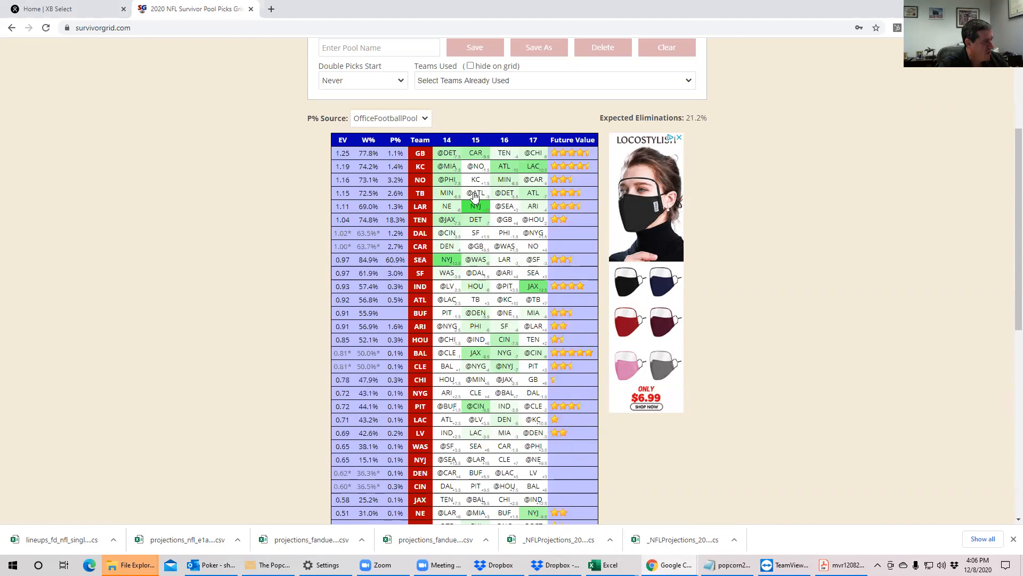
# Step: Sort the team grid by week 15 matchups, then re-sort it by EV
pyautogui.click(476, 141)
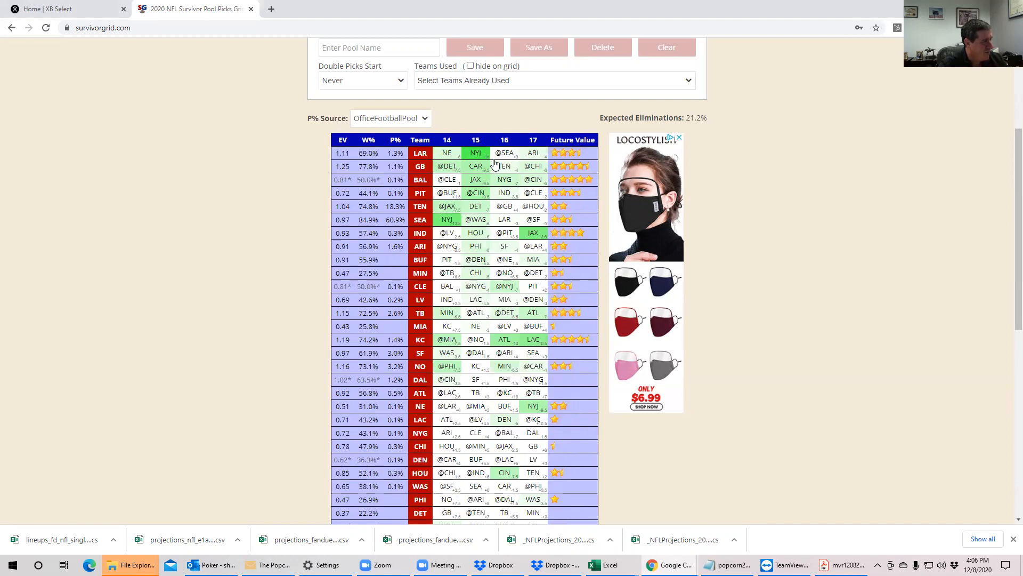
pyautogui.click(343, 140)
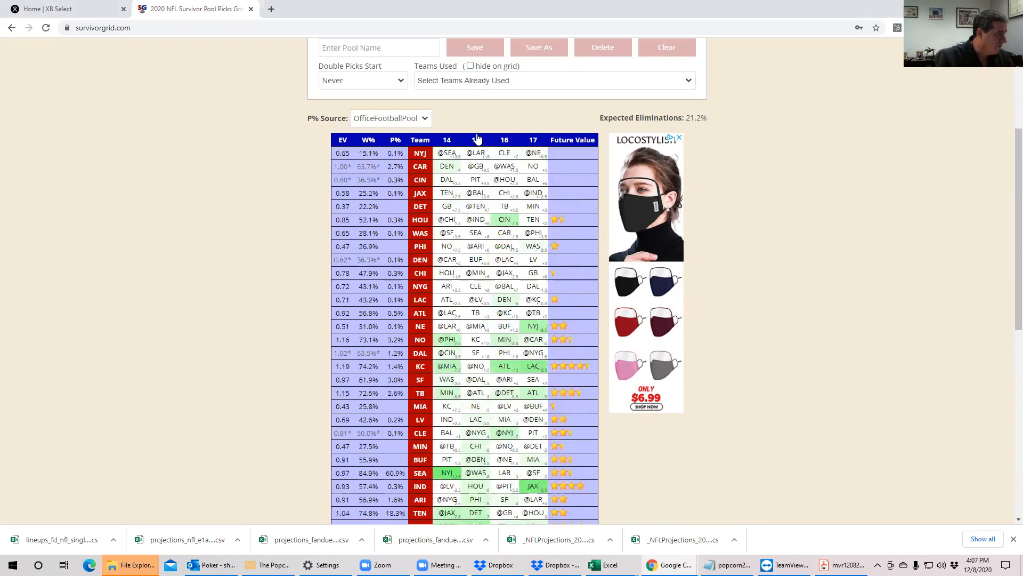
# Step: Compare sorts by weeks 15 and 14, then rank the grid by EV
pyautogui.click(477, 139)
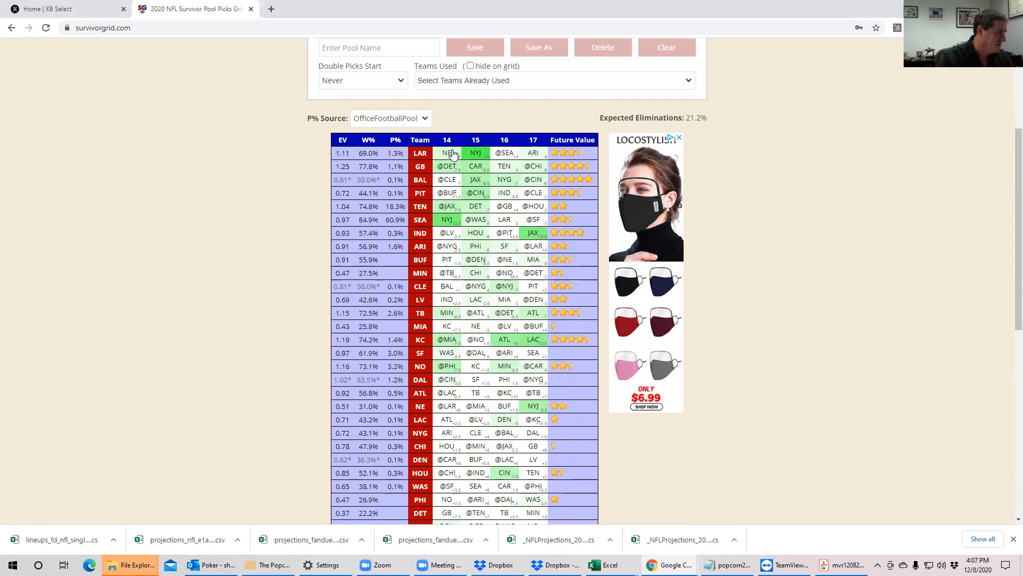
pyautogui.click(447, 140)
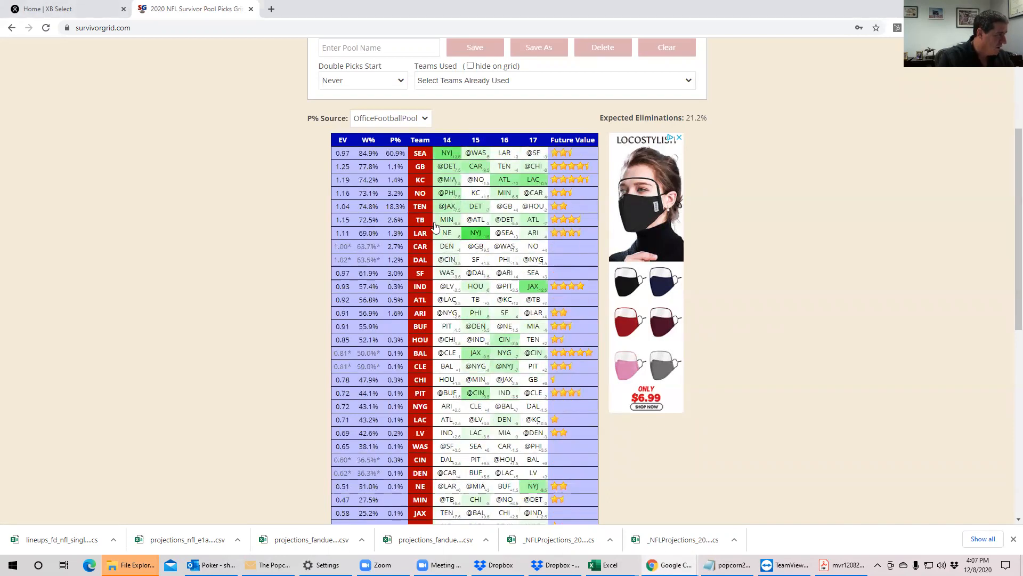
pyautogui.click(343, 139)
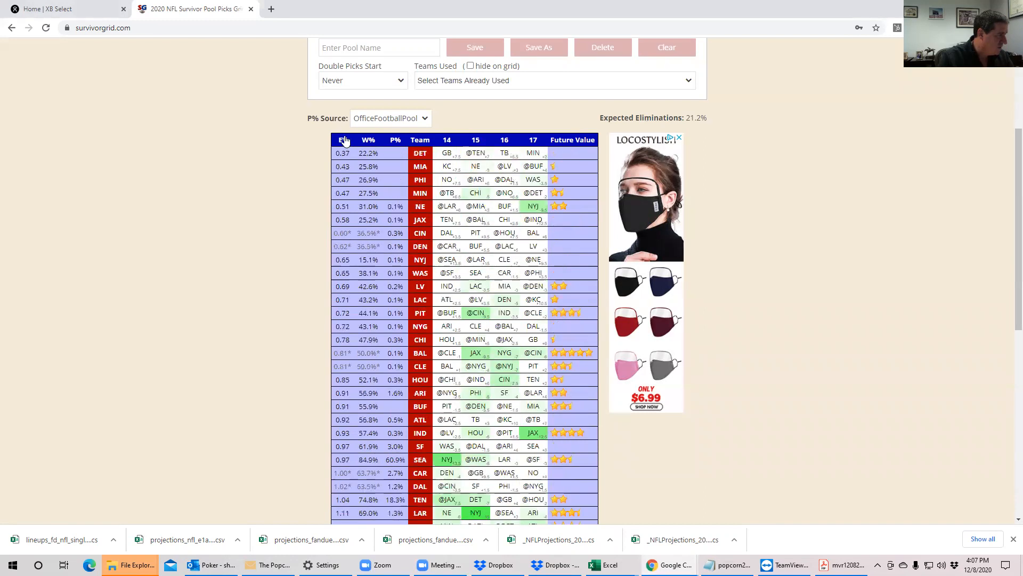